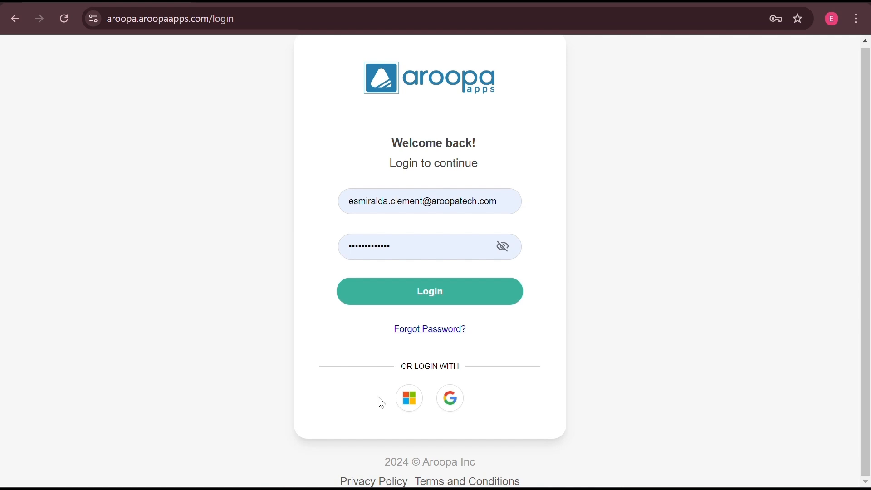
Step: Sign in to Aroopa Apps with the Microsoft login icon to reach the Dashboard
left_click(410, 398)
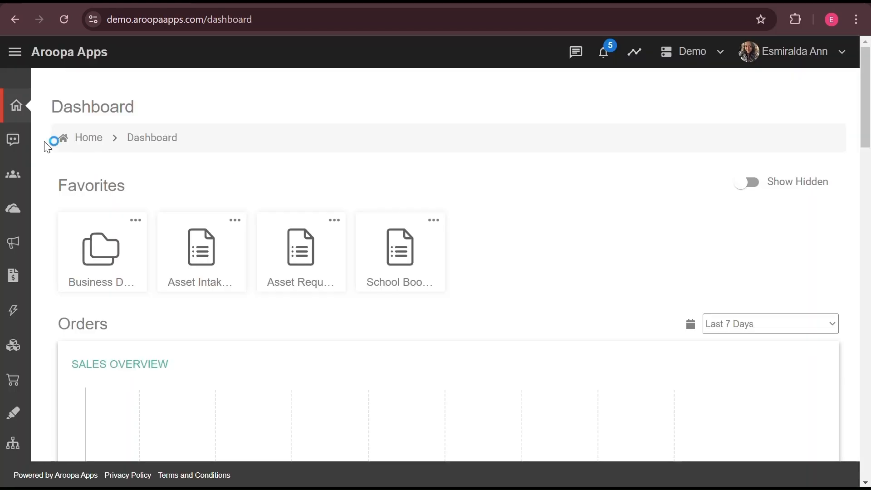
Step: Expand the sidebar's CRM section and go to the Segments page
left_click(16, 54)
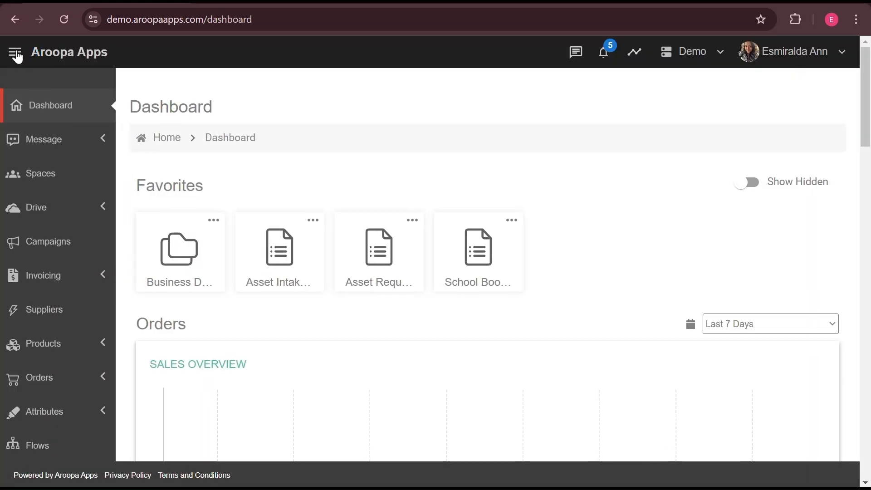
scroll(71, 277, "down", 5)
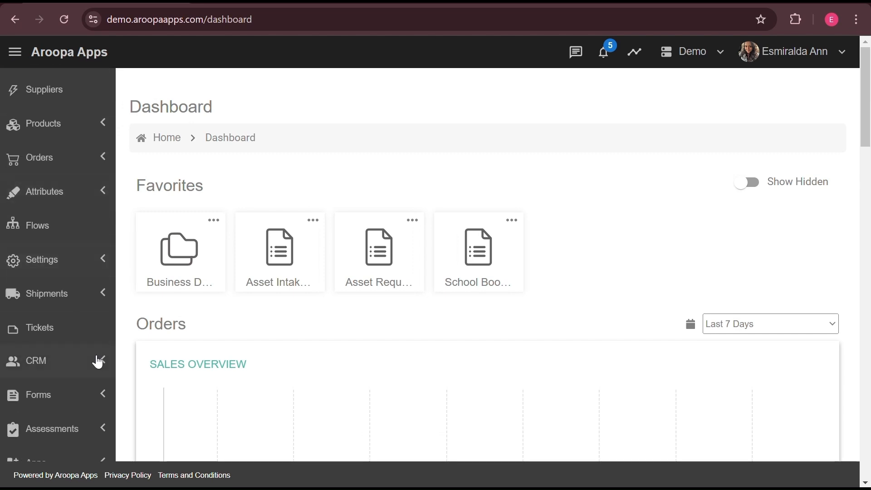
left_click(104, 363)
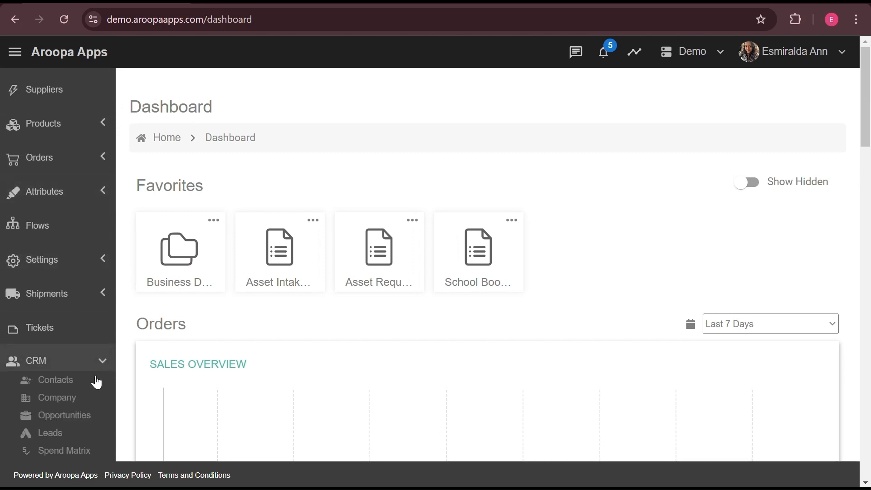
scroll(81, 427, "down", 2)
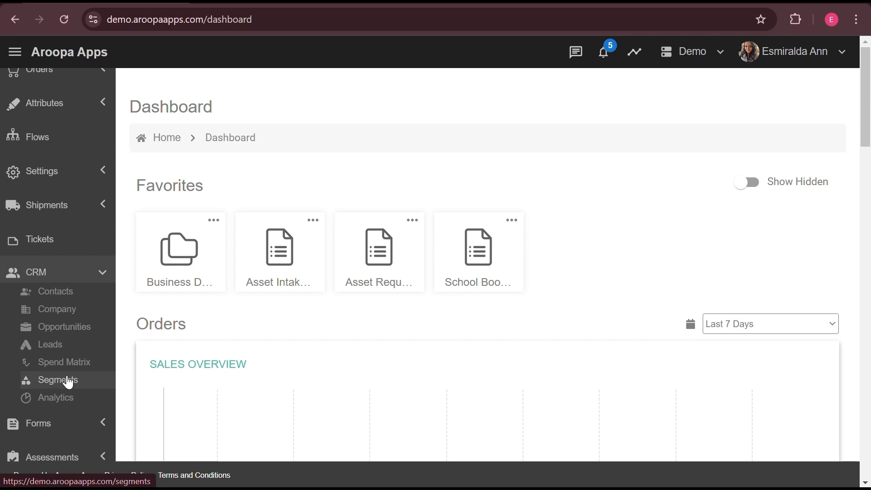
left_click(68, 380)
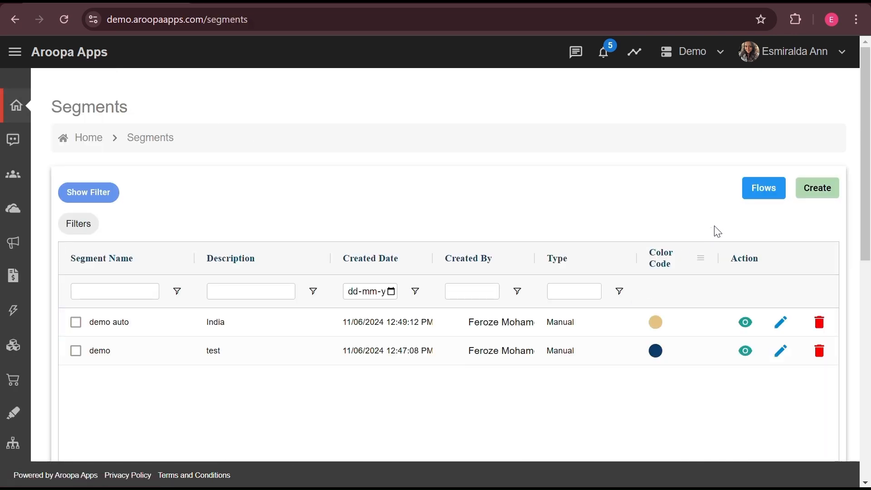
Step: Start a new segment named 'Segment Demo' and keep its type as Manual
left_click(819, 188)
left_click(554, 251)
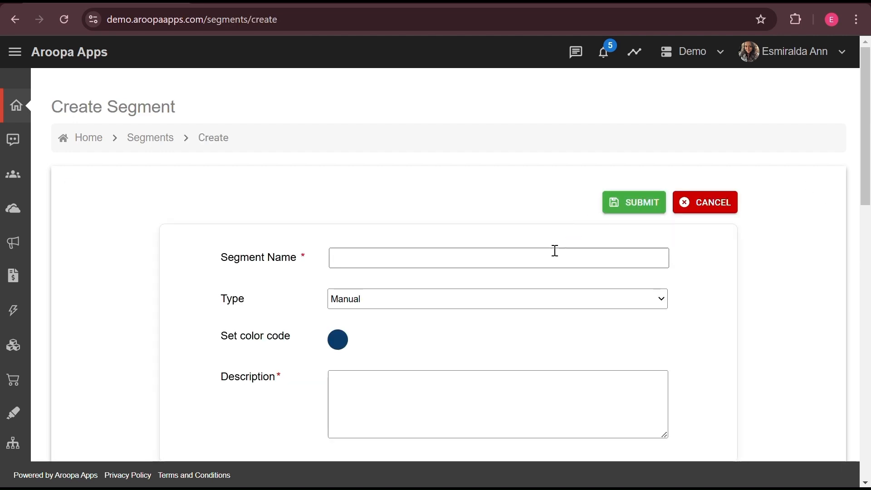
type("Segment Demo")
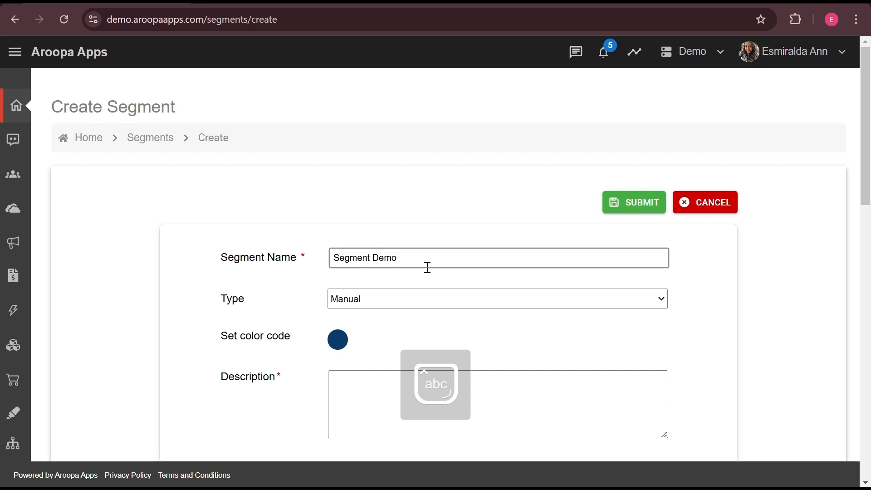
left_click(437, 302)
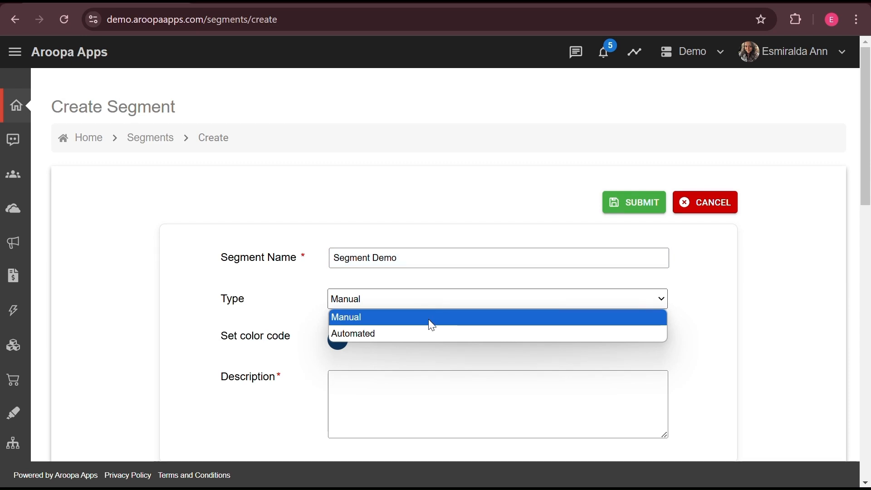
left_click(424, 317)
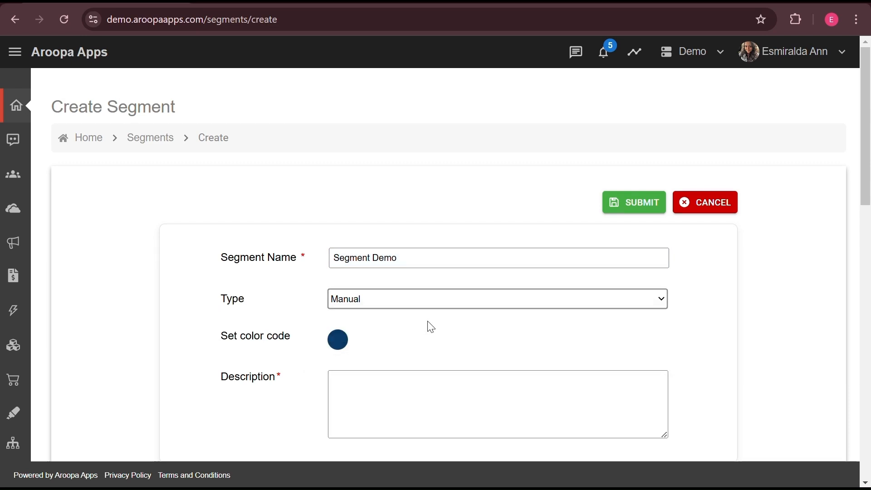
Step: Give the segment an olive colour code and the description 'Test'
scroll(439, 338, "down", 2)
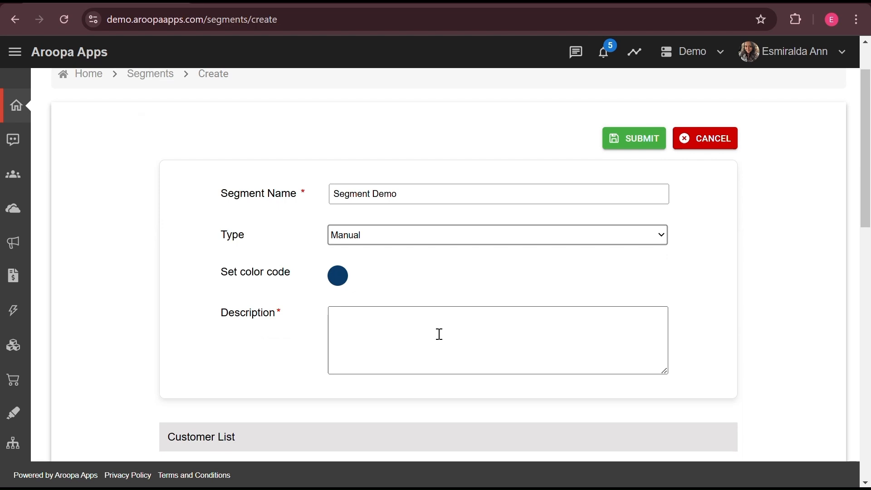
left_click(338, 277)
left_click(236, 426)
left_click(403, 276)
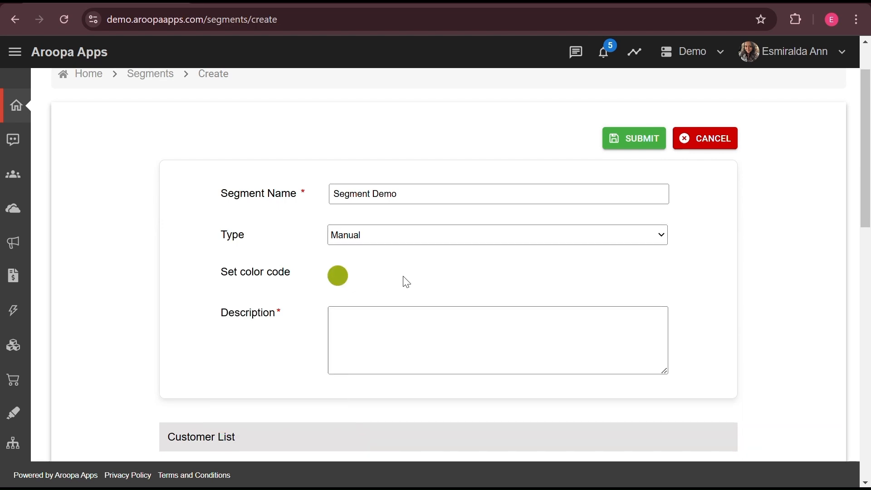
left_click(380, 337)
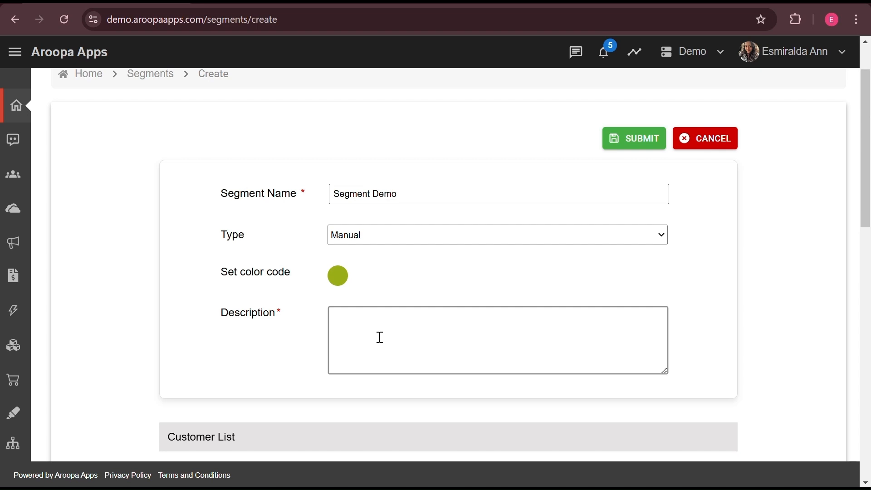
type("Test")
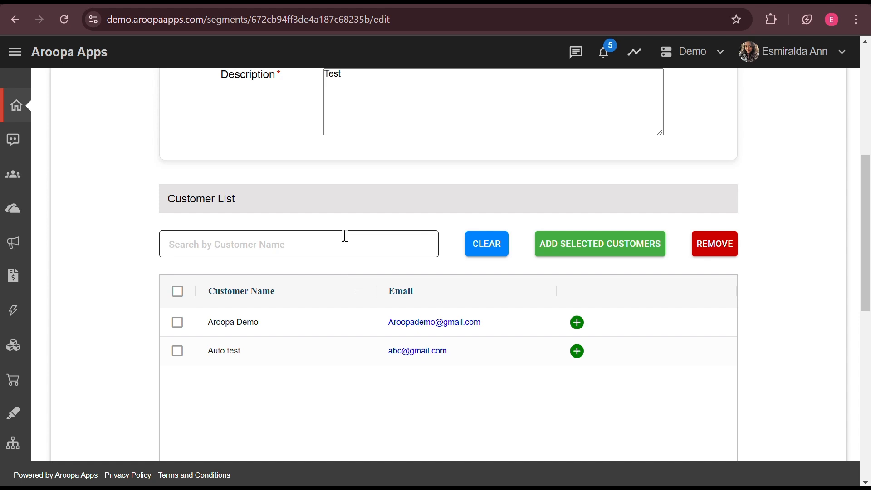
Step: Select customers Aroopa Demo and Auto test and add them to the segment's customer list
left_click(344, 237)
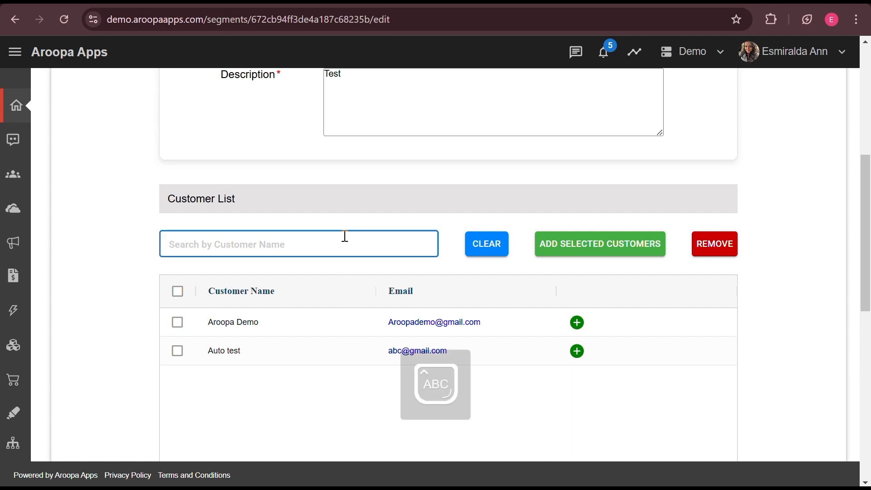
type("Aroop")
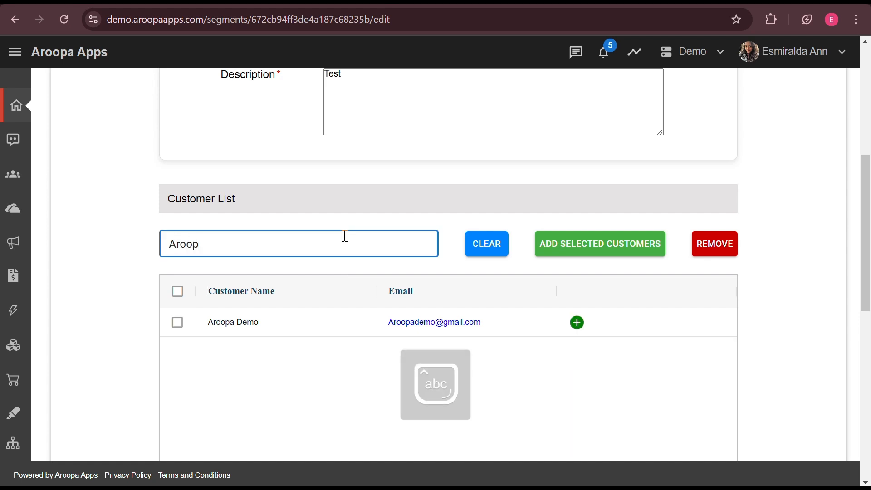
left_click(178, 323)
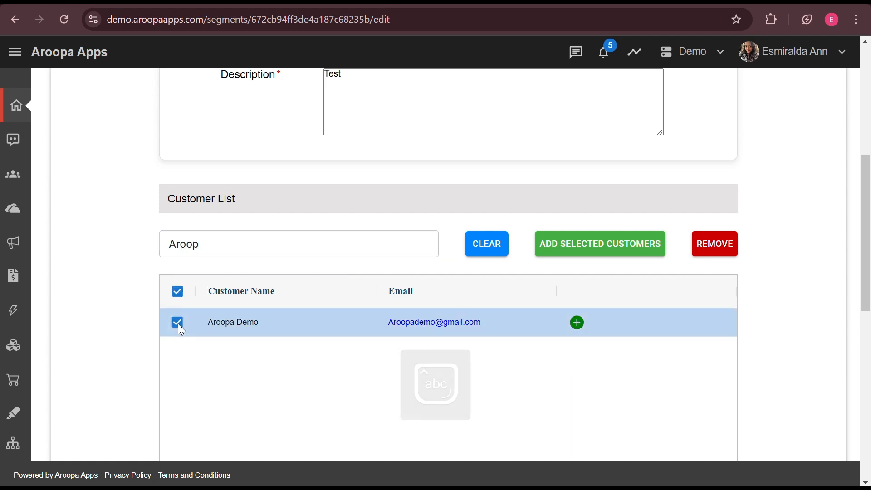
left_click(178, 323)
left_click(231, 250)
key("BackSpace")
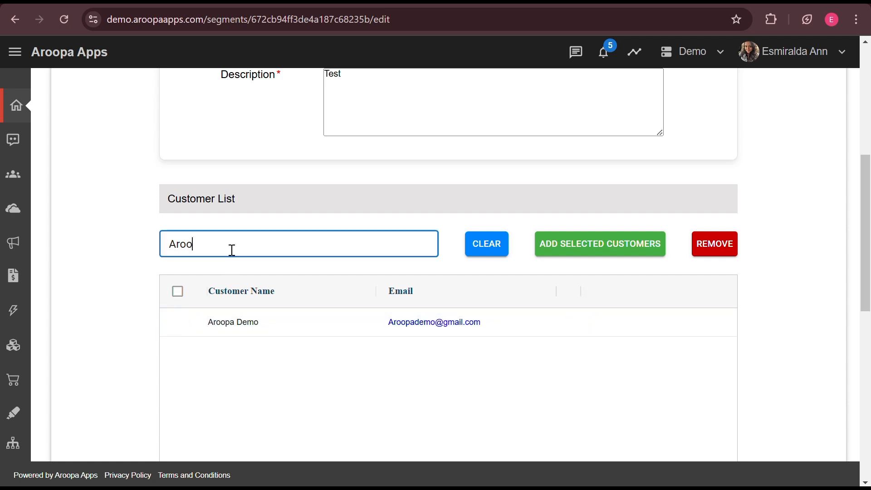
key("BackSpace")
key("BackSpace")
key("BackSpace")
key("BackSpace")
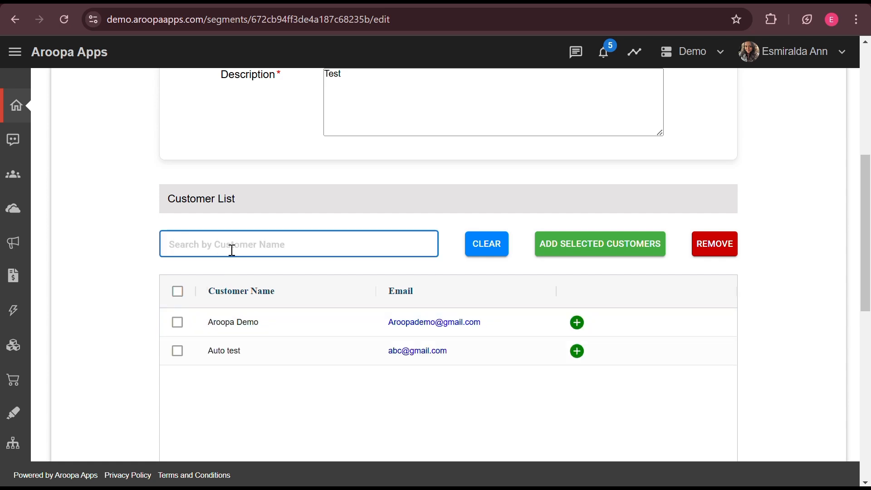
left_click(177, 322)
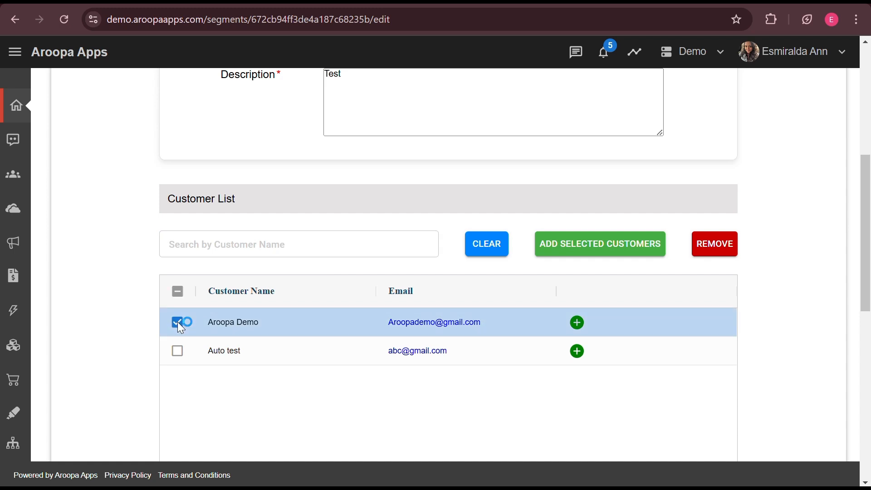
left_click(178, 351)
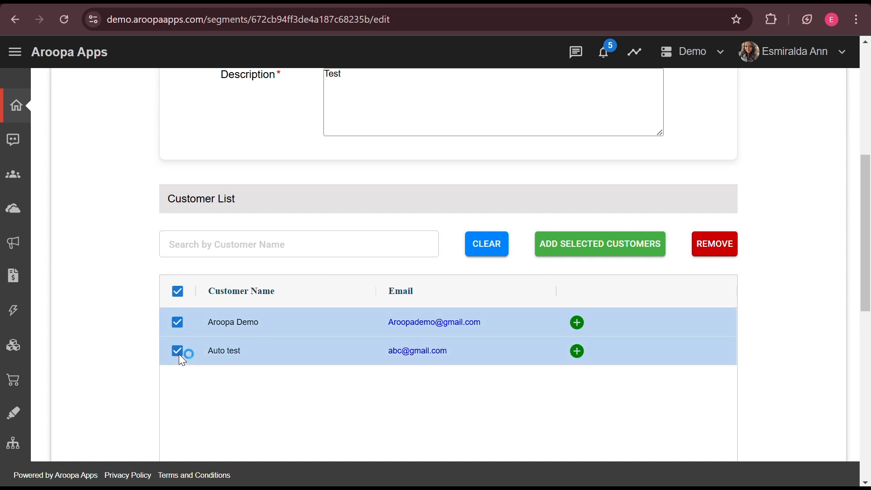
left_click(628, 255)
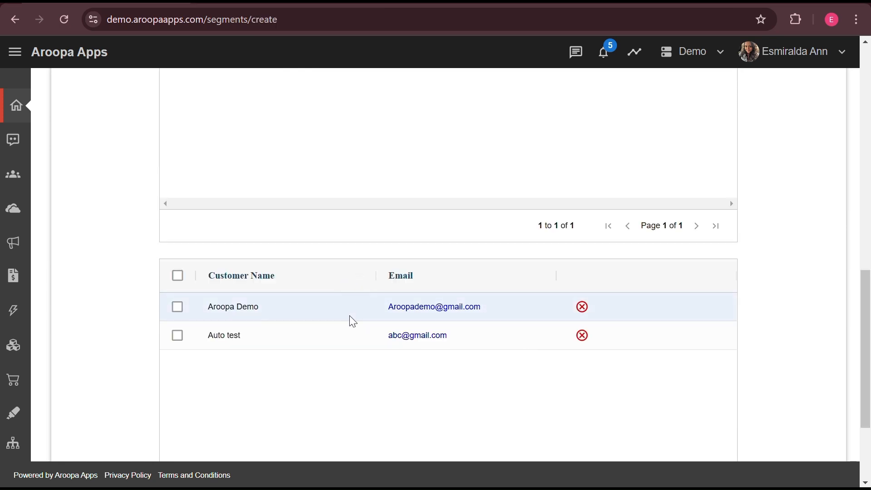
scroll(397, 387, "up", 10)
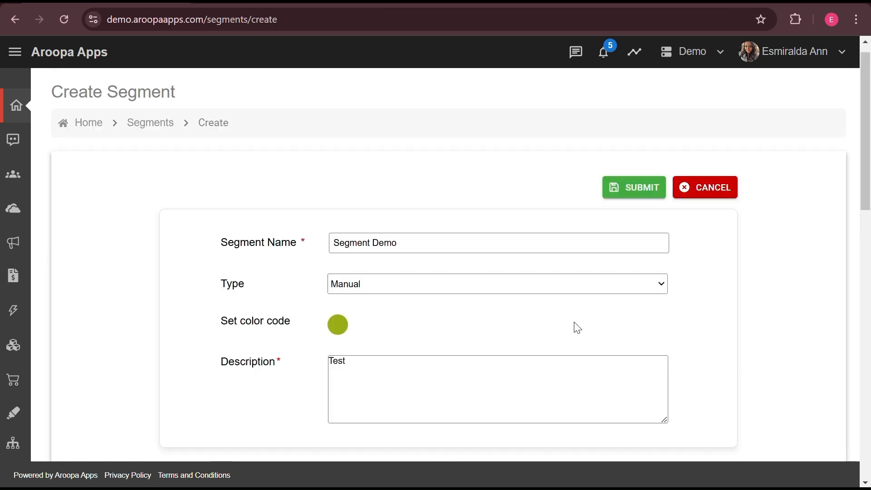
left_click(634, 193)
left_click(433, 348)
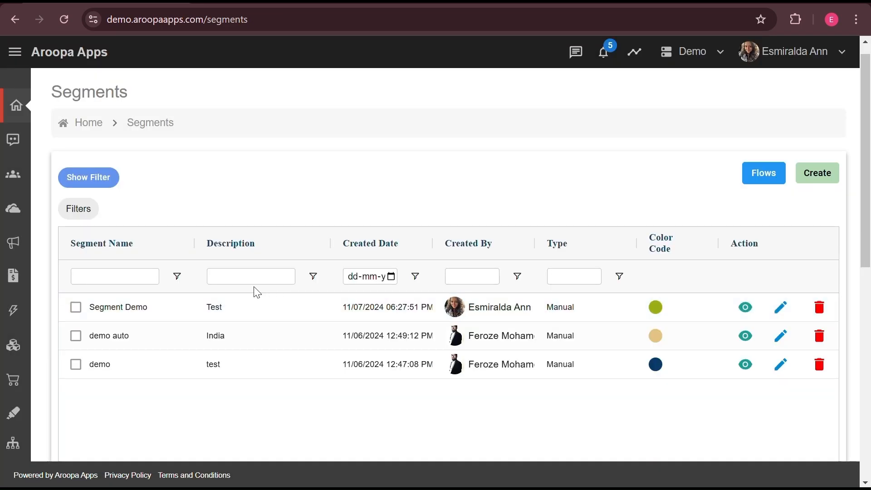
left_click(126, 278)
type("Segment")
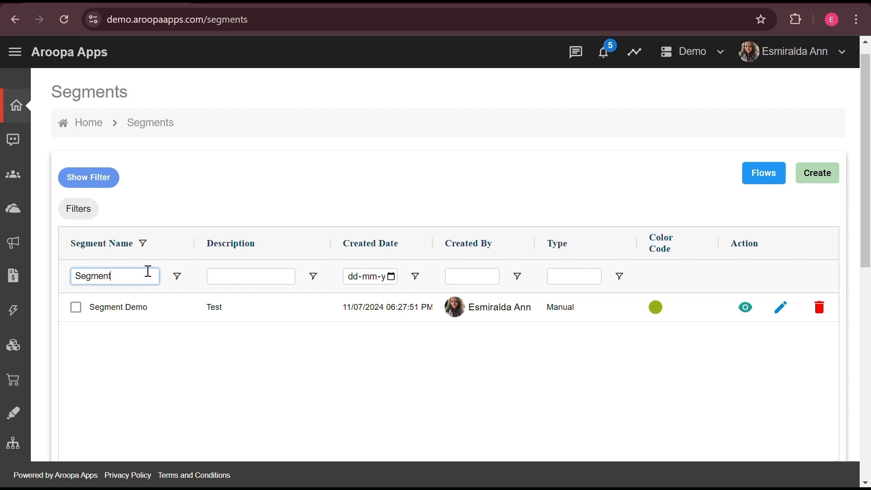
key("ctrl+a")
key("BackSpace")
left_click(288, 276)
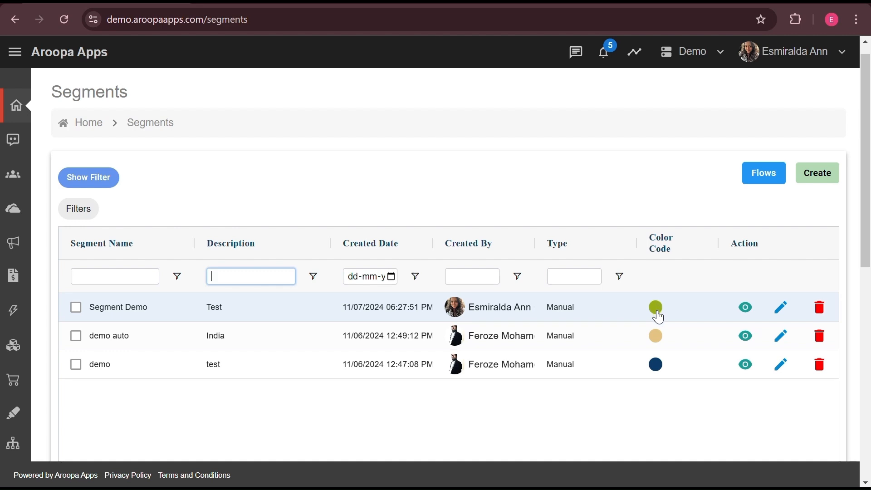
left_click(749, 311)
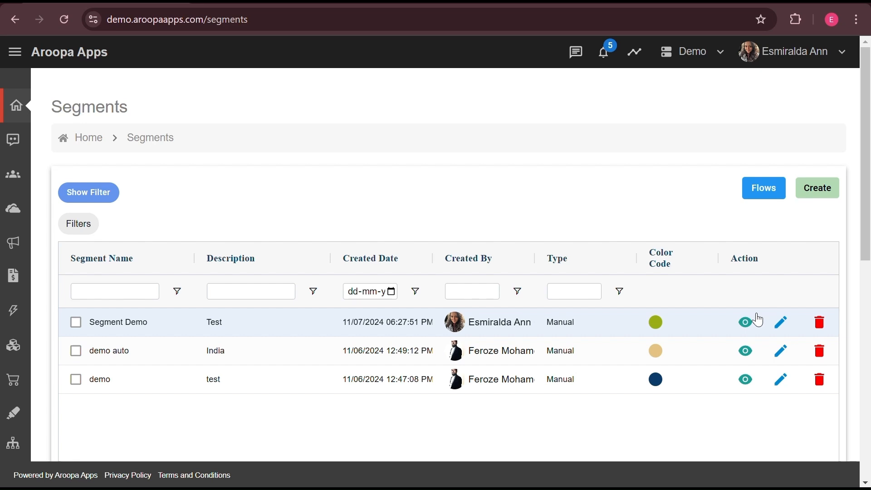
scroll(758, 322, "right", 1)
scroll(757, 326, "left", 1)
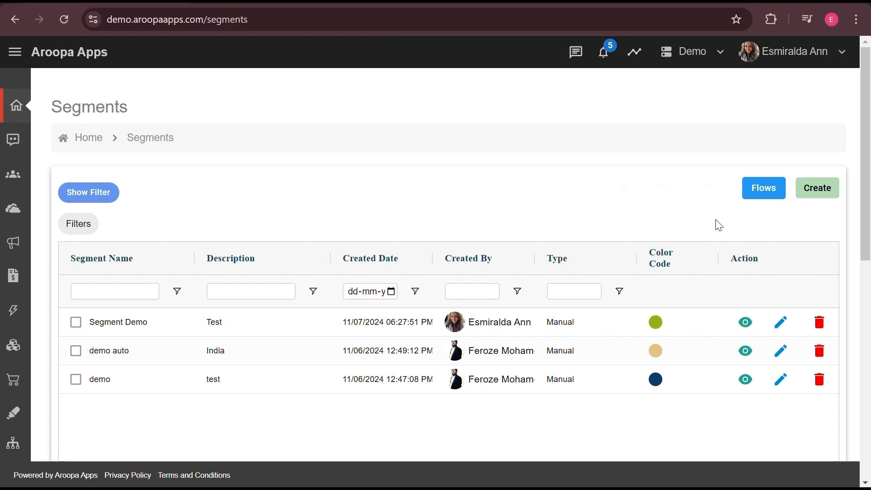
Step: Start an Automated segment 'Segment Demo Auto' with a lavender colour and description 'Test 1'
left_click(827, 196)
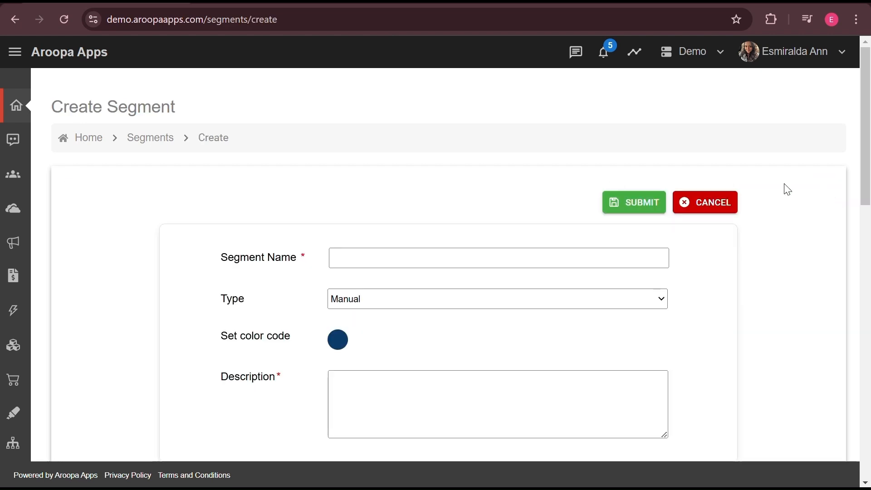
left_click(471, 258)
type("Segment Demo ")
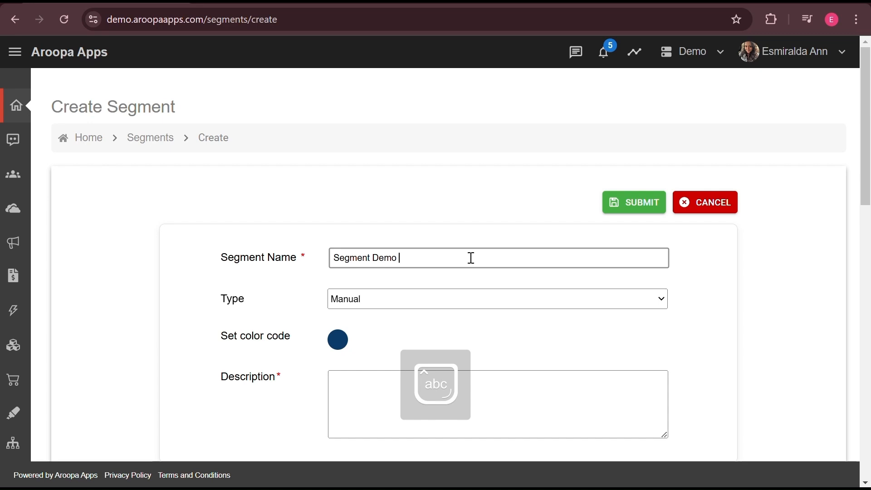
type("Auto")
left_click(458, 301)
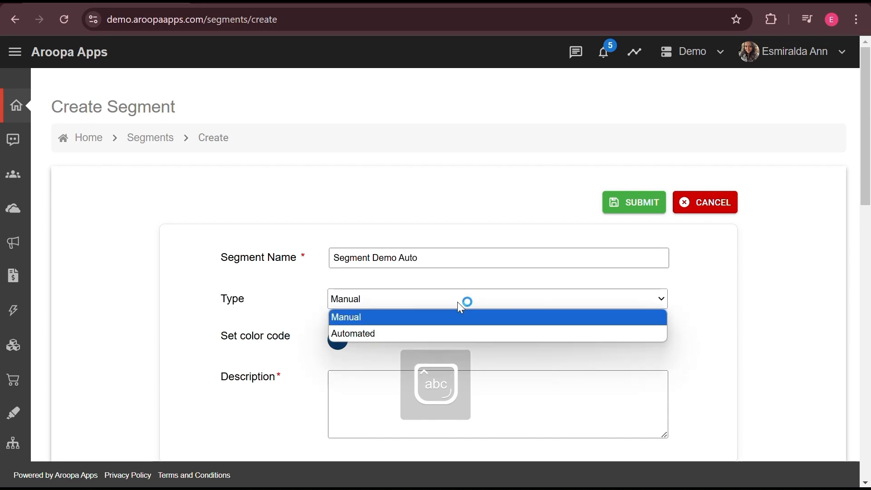
left_click(441, 332)
left_click(335, 360)
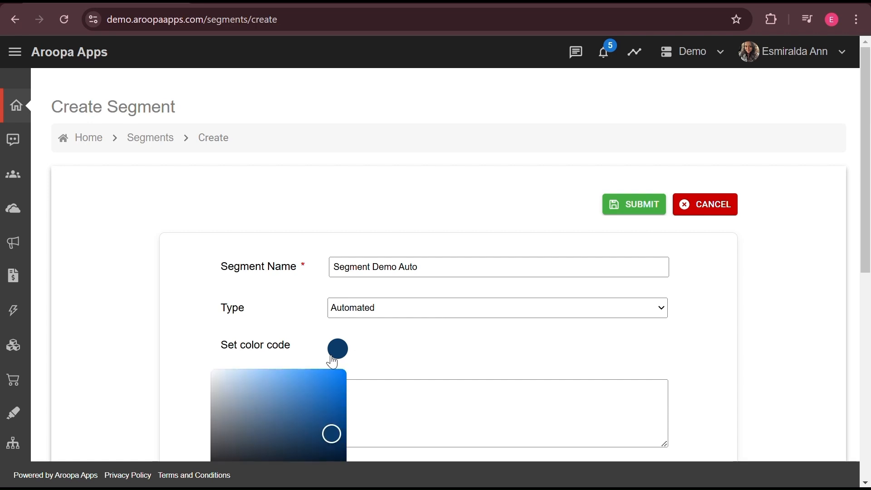
scroll(395, 290, "down", 3)
left_click(421, 265)
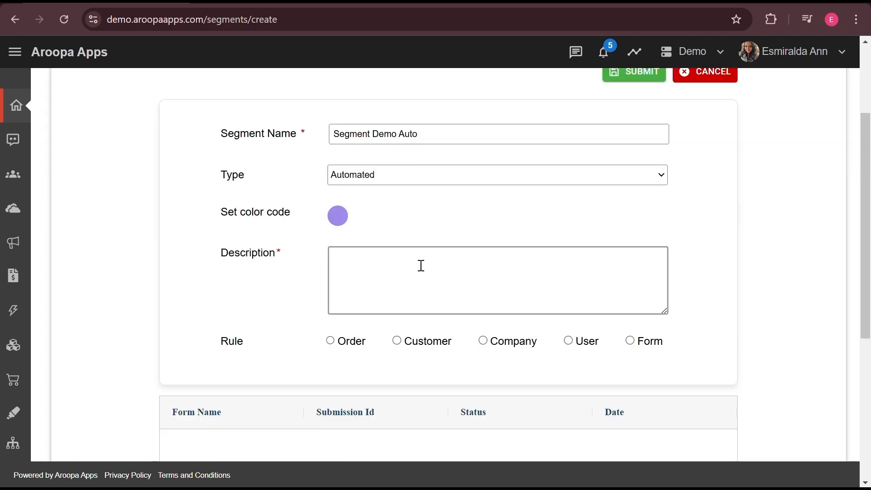
type("Test 1")
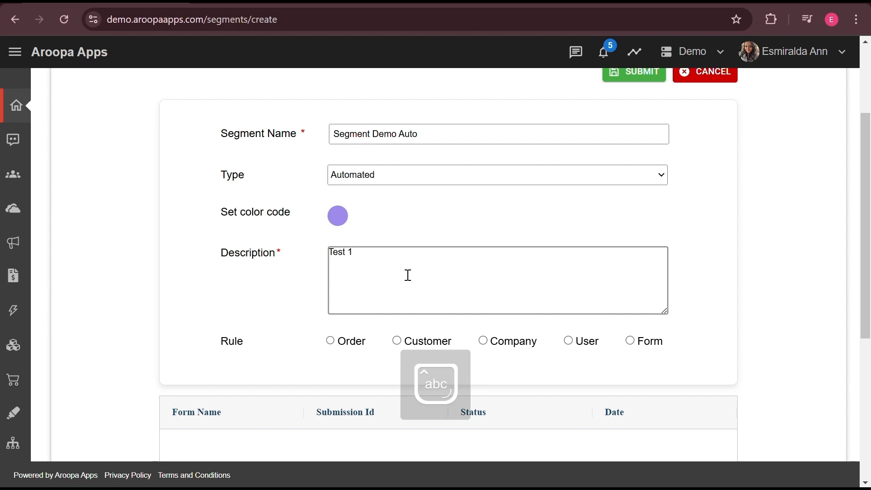
Step: Add a Customer rule for the segment: Country == India
left_click(398, 341)
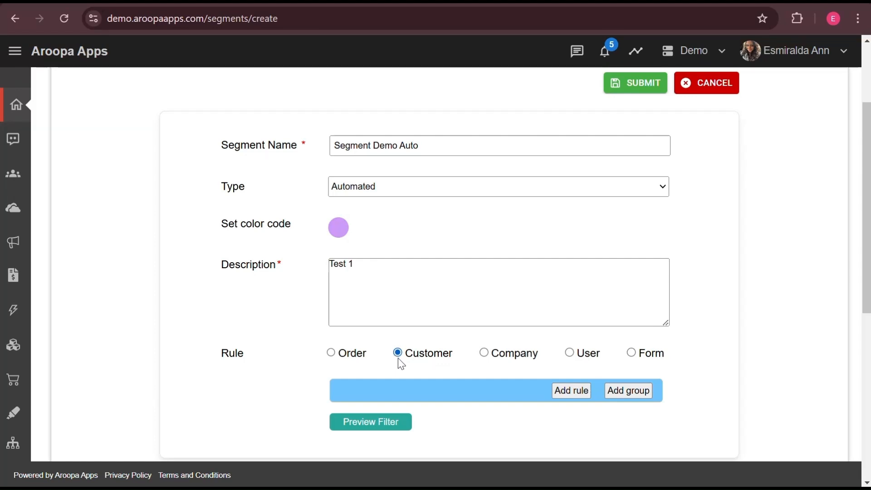
scroll(400, 359, "down", 1)
left_click(580, 377)
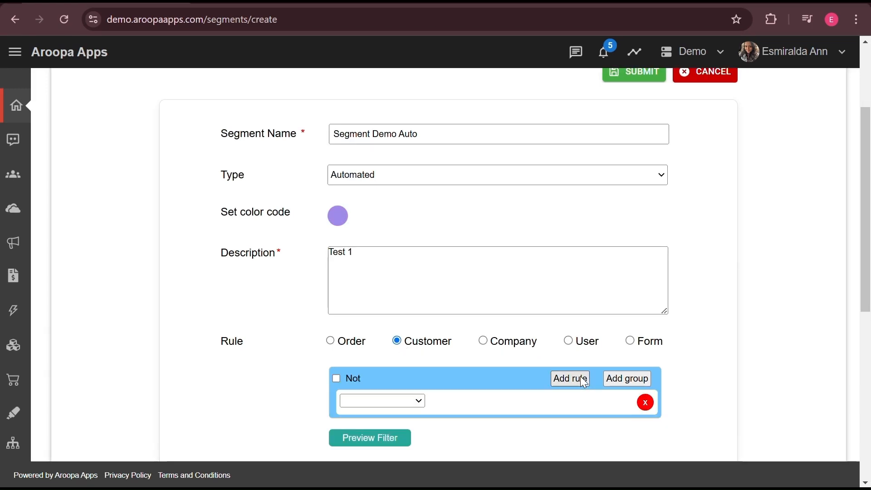
left_click(415, 402)
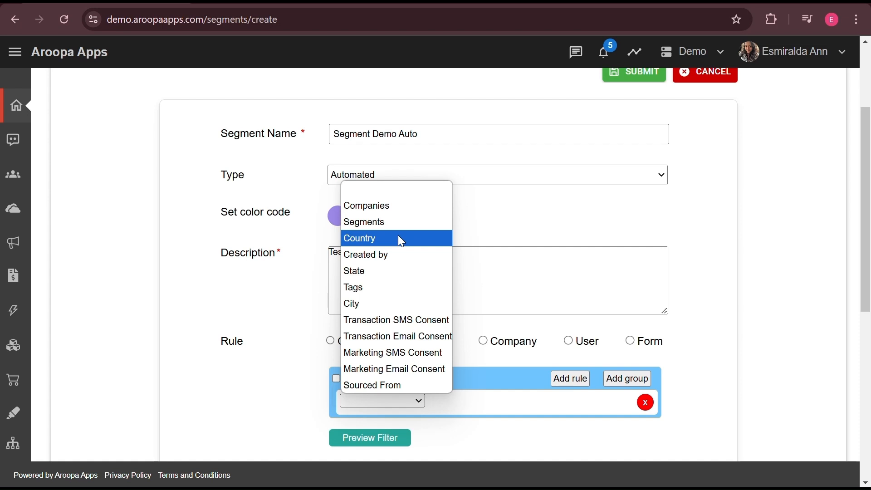
left_click(383, 238)
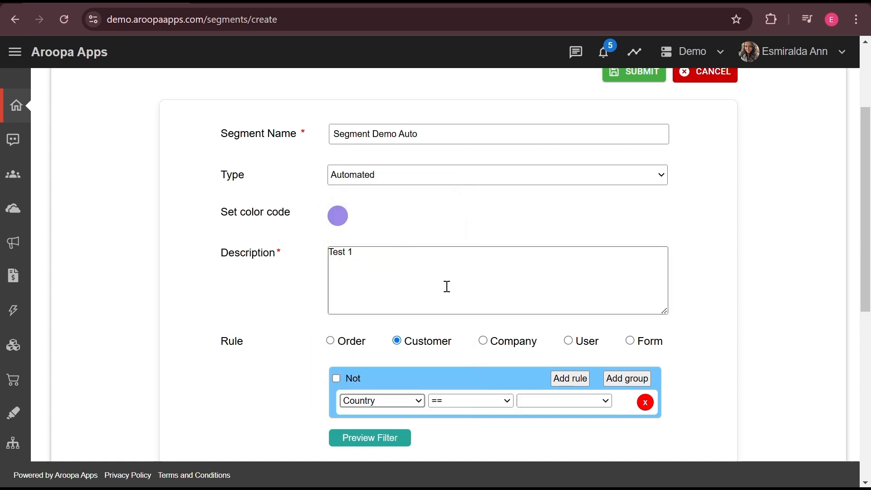
left_click(579, 402)
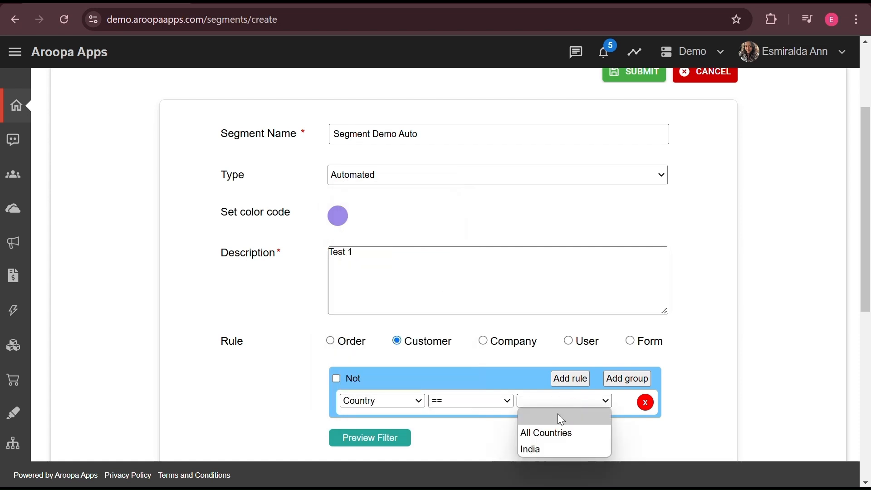
left_click(545, 451)
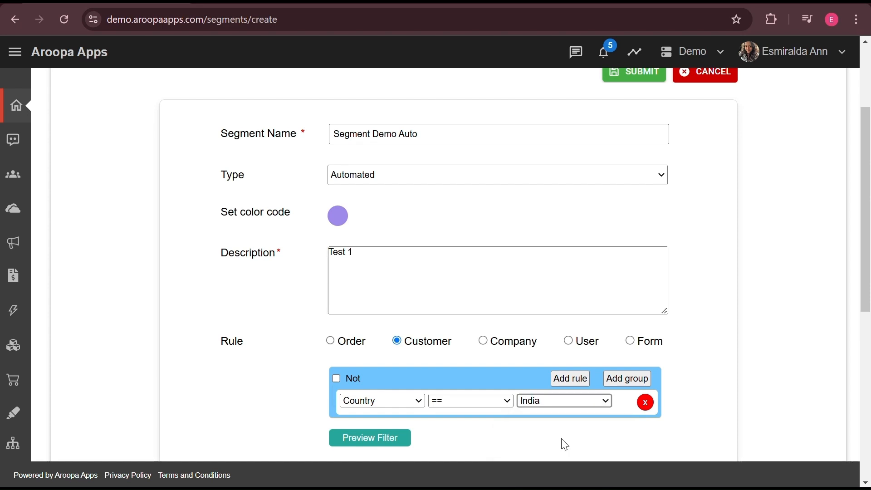
scroll(459, 433, "down", 1)
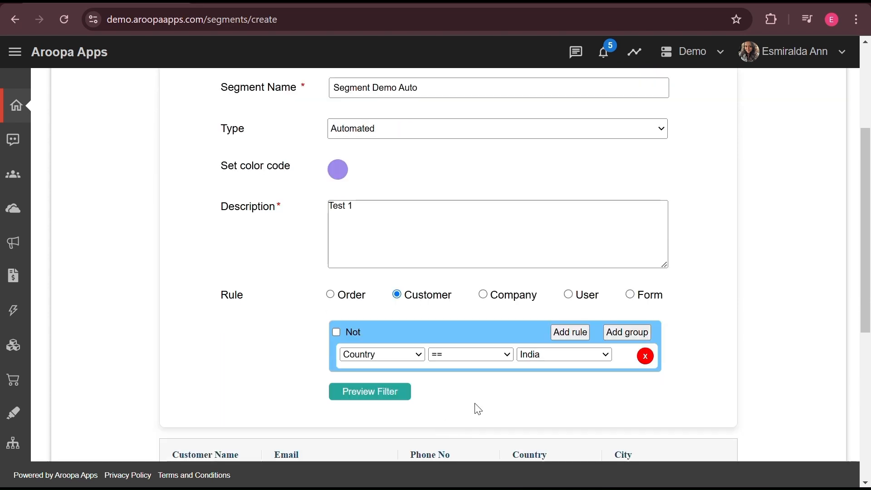
scroll(476, 409, "up", 4)
scroll(476, 408, "down", 9)
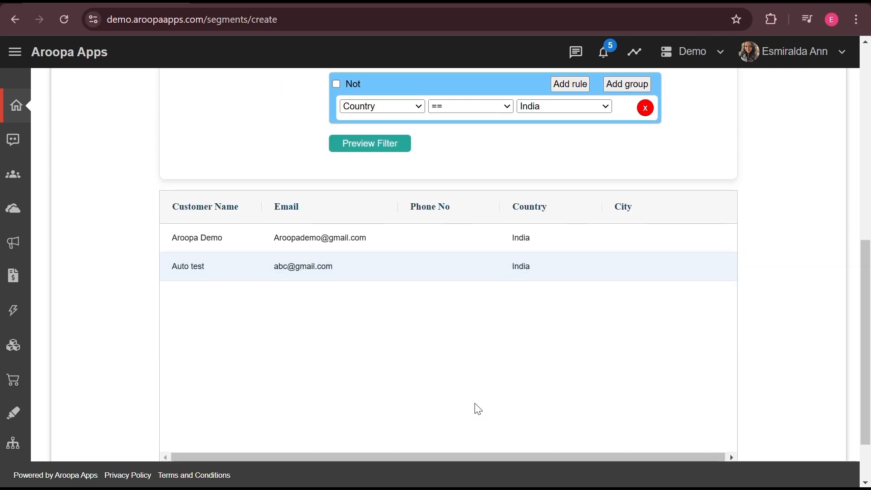
scroll(527, 342, "down", 2)
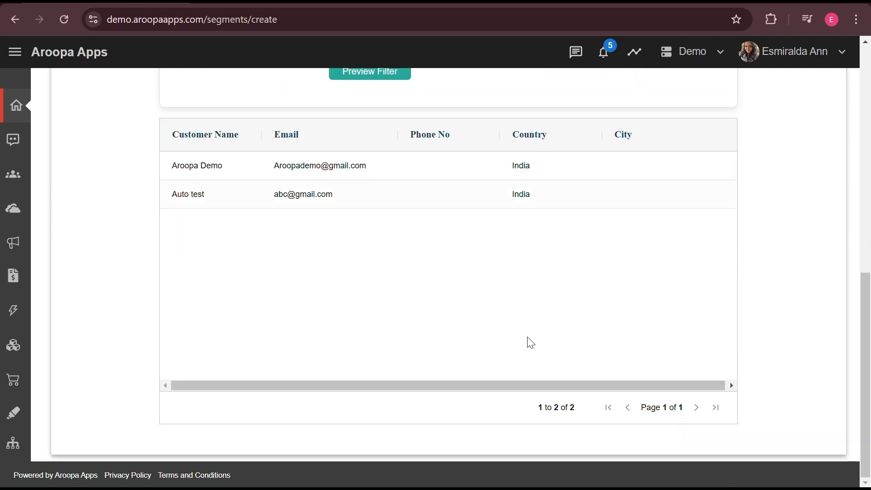
scroll(531, 343, "up", 10)
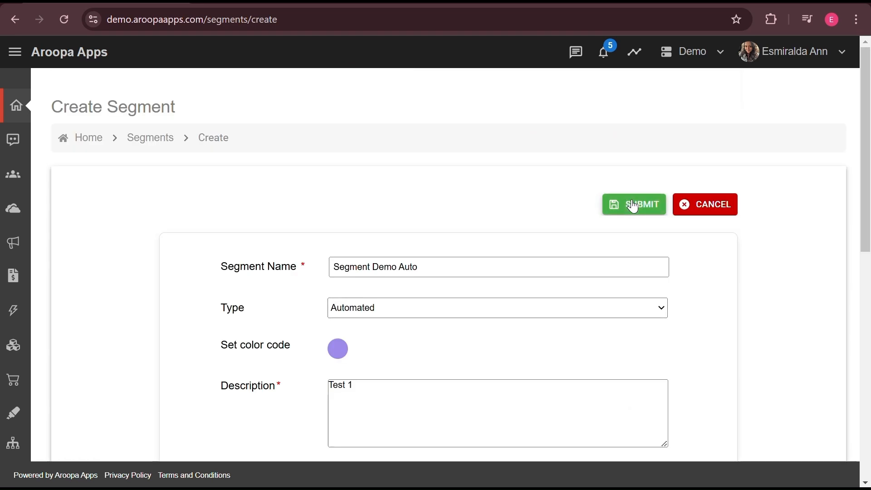
left_click(634, 207)
Step: Acknowledge the segment-saved message and go to the CRM Contacts list
left_click(431, 348)
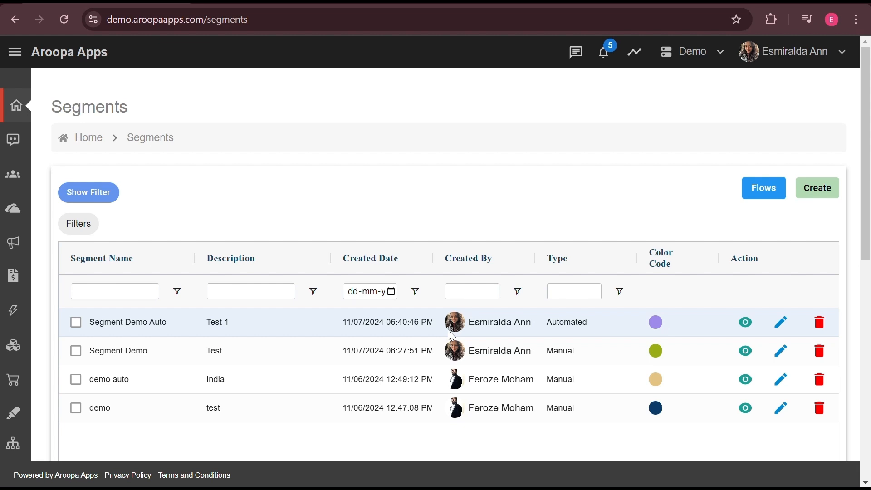
mouse_move(39, 408)
scroll(37, 409, "down", 5)
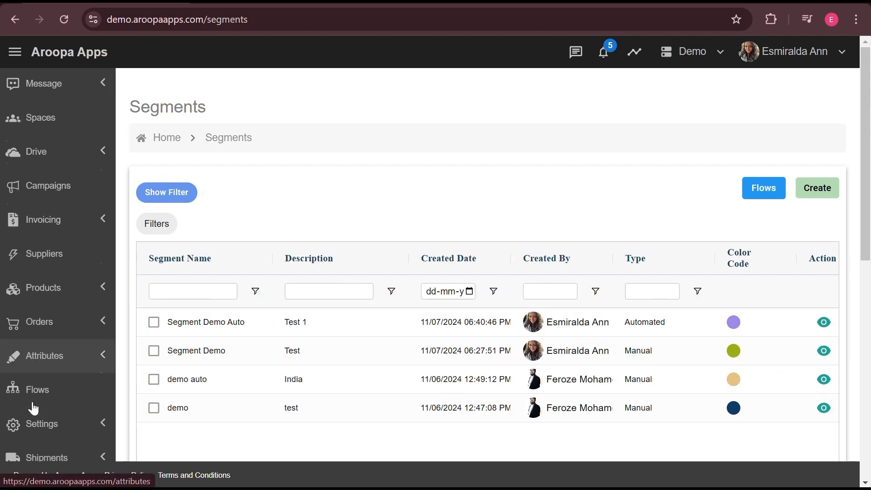
left_click(98, 370)
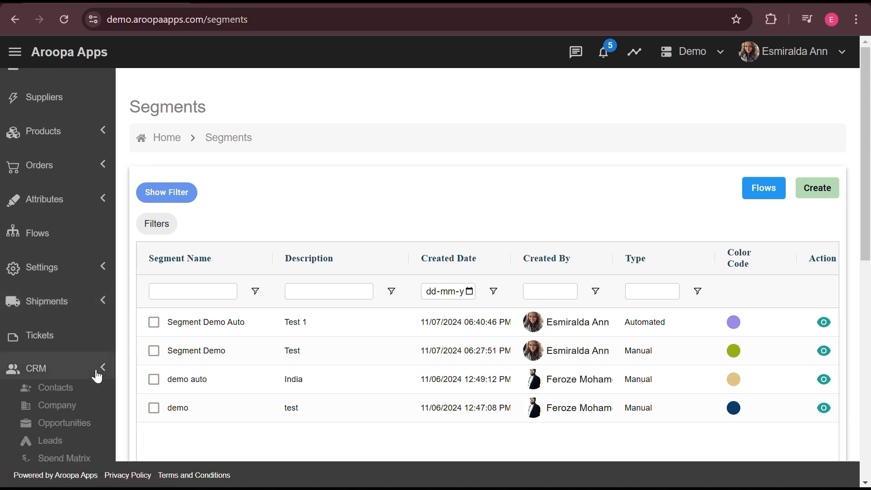
left_click(59, 389)
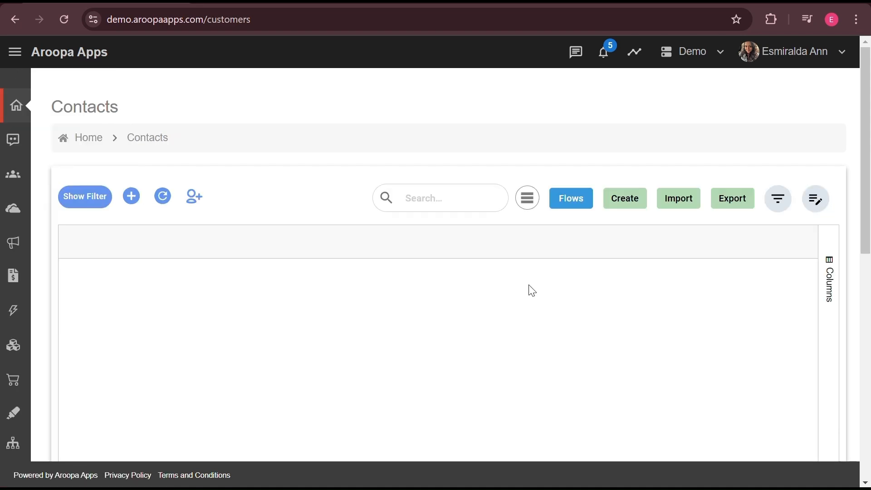
Step: Create a contact with first name 'Demo 1' and country India, and save it
left_click(626, 199)
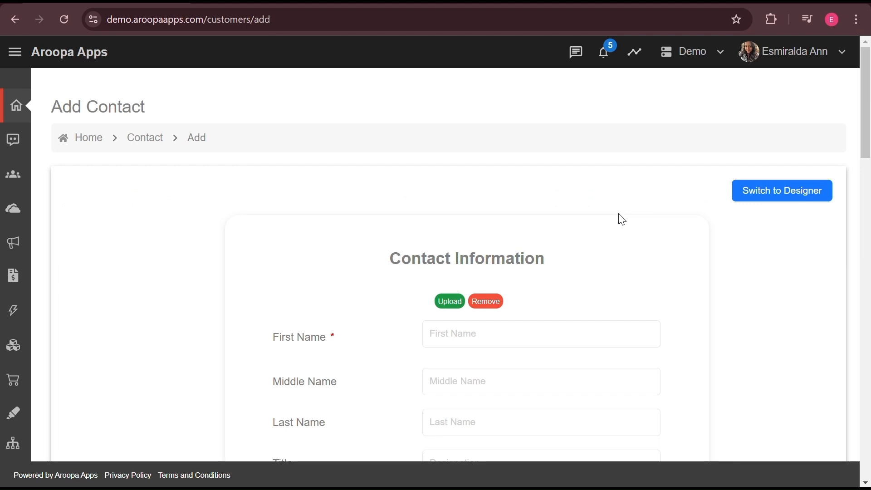
scroll(602, 324, "down", 3)
scroll(603, 324, "down", 1)
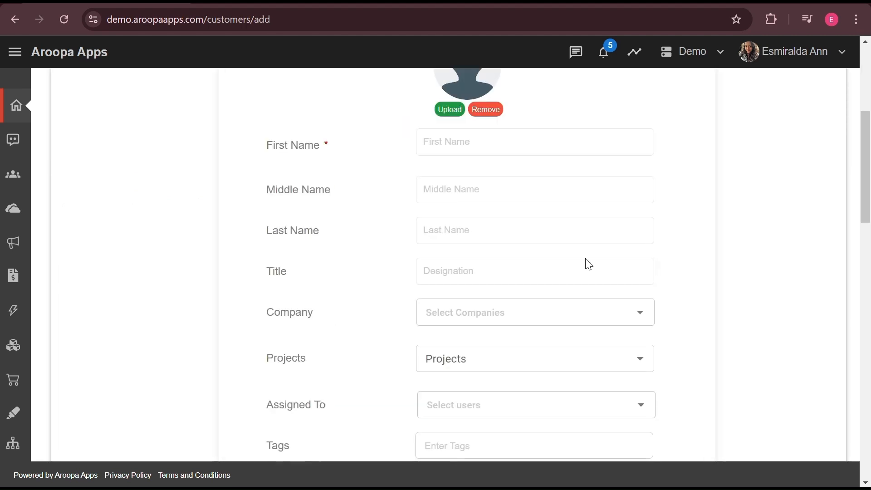
left_click(560, 139)
type("Demo 1")
scroll(505, 251, "down", 3)
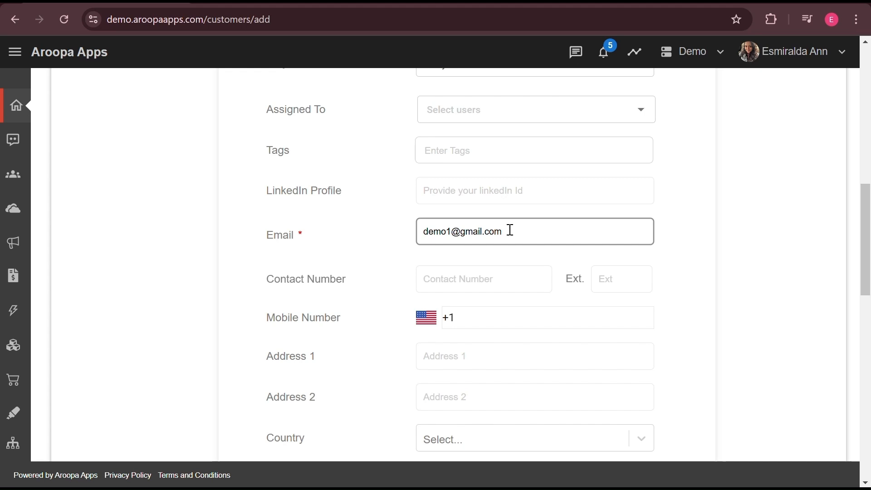
scroll(503, 302, "down", 2)
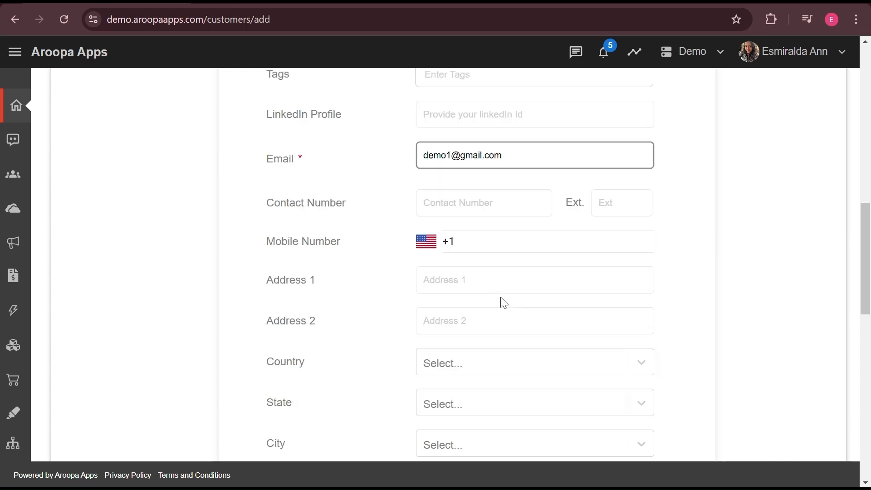
scroll(504, 303, "down", 1)
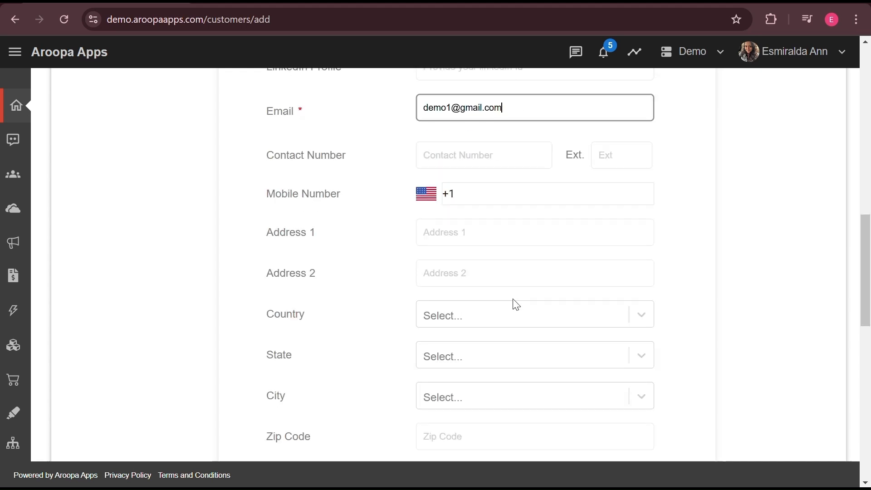
left_click(516, 307)
type("ind")
left_click(506, 313)
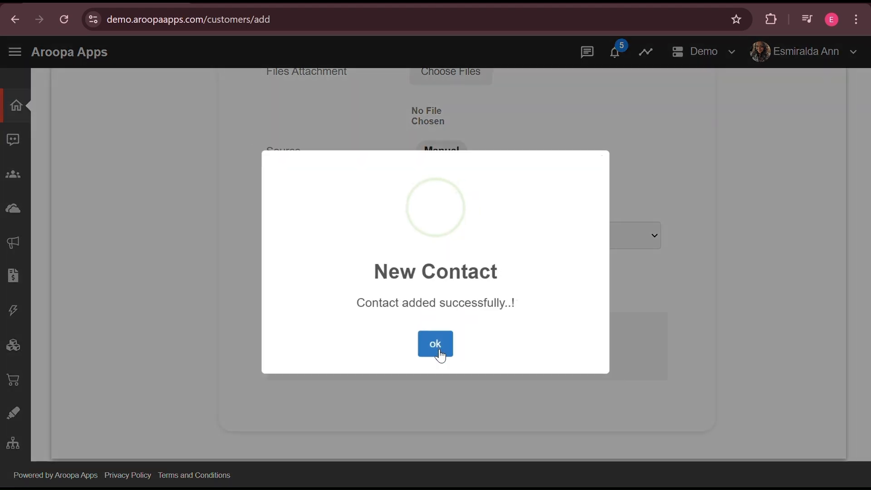
left_click(439, 352)
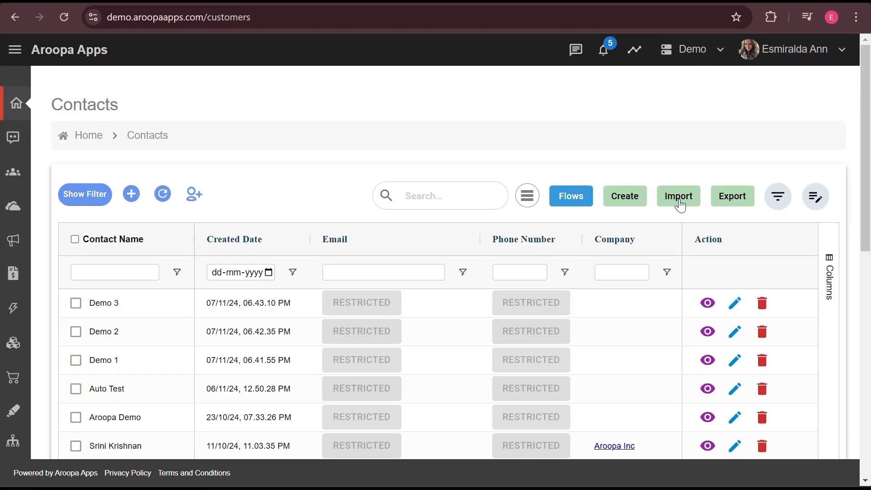
Step: Download the contact import template and enter Demo 4 in cell A2 of the spreadsheet
left_click(670, 202)
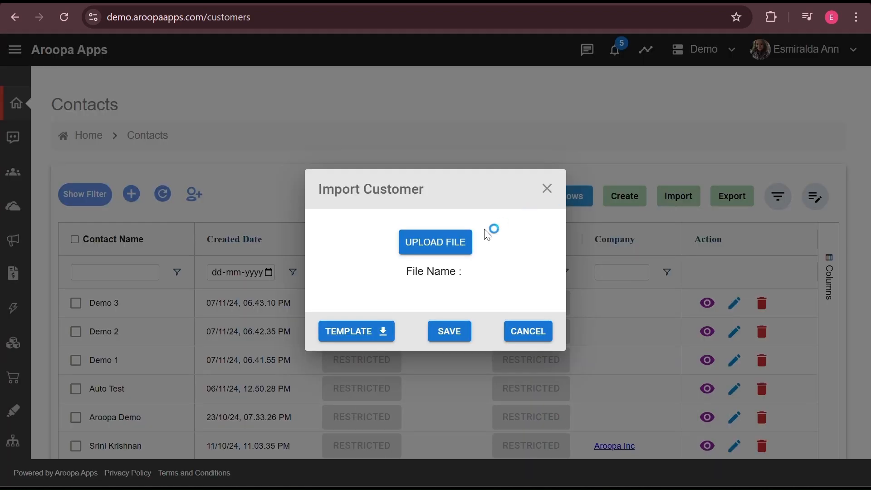
left_click(373, 333)
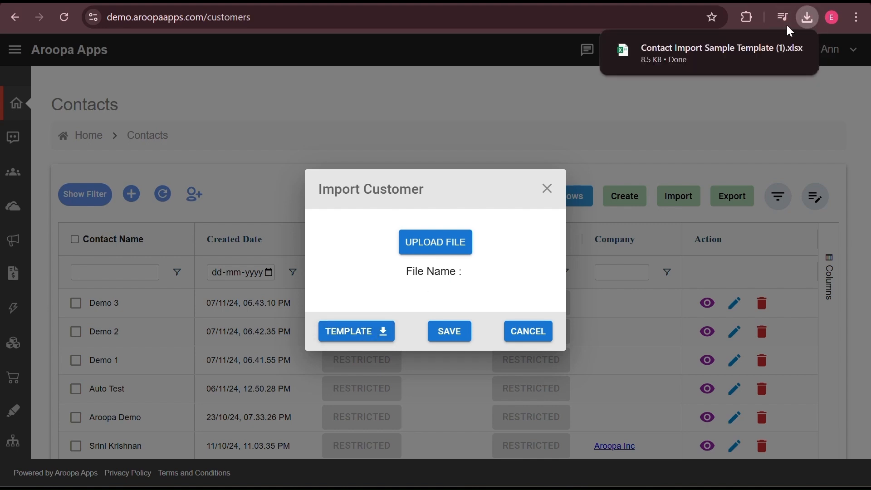
left_click(772, 50)
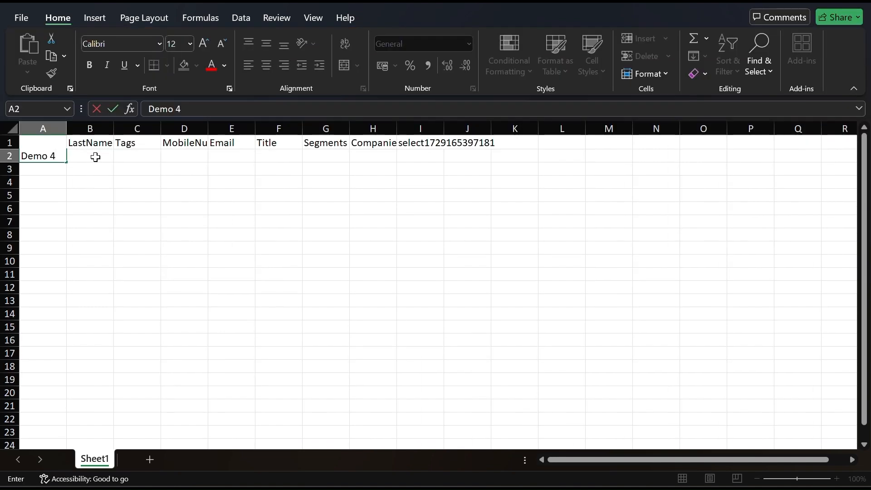
left_click(94, 156)
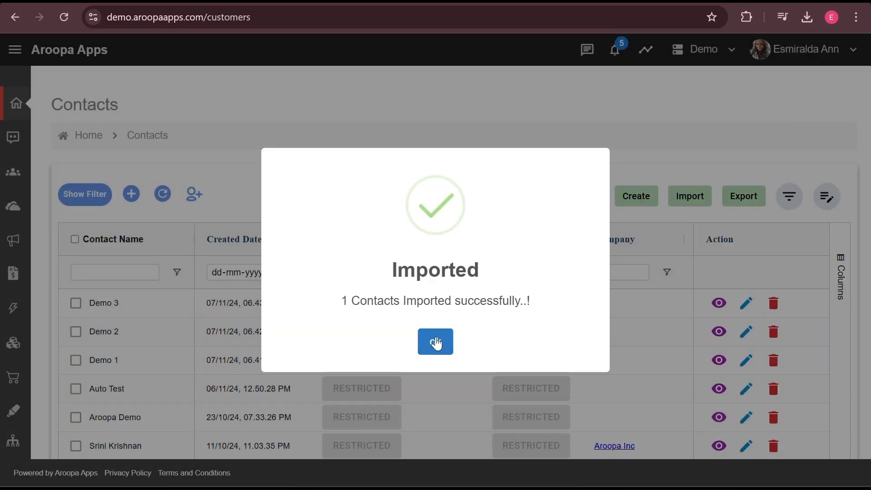
Step: Dismiss the import confirmation and scroll the contacts table to check Demo 4 Test's Segment column
left_click(437, 344)
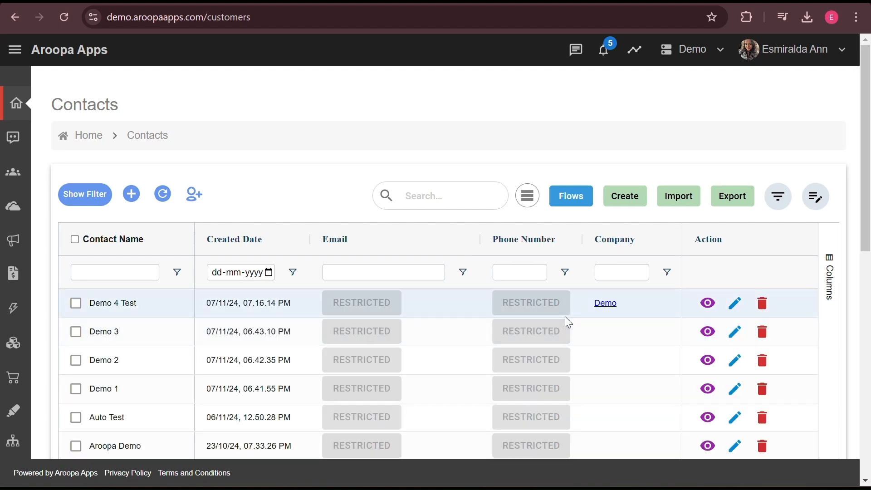
scroll(565, 317, "right", 4)
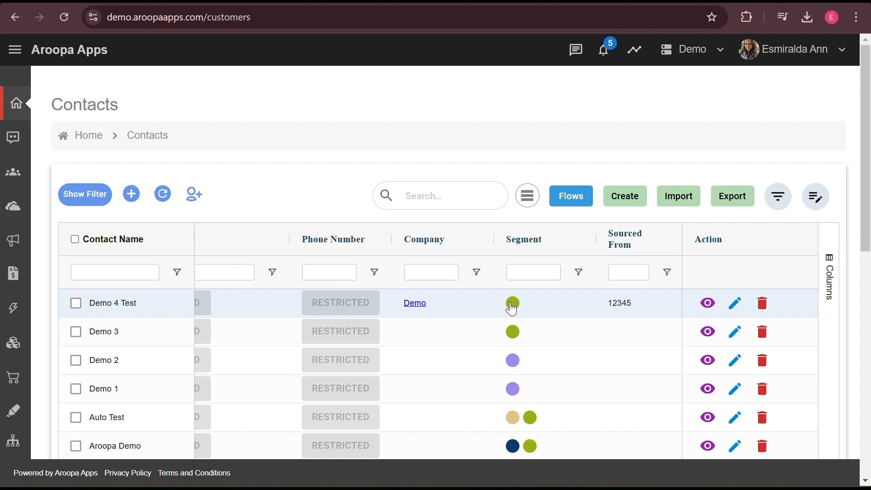
mouse_move(512, 308)
scroll(578, 306, "right", 1)
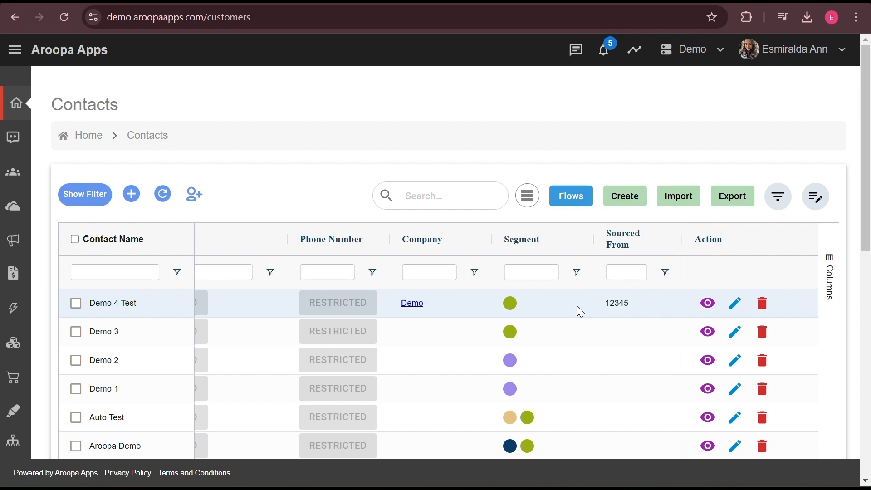
scroll(576, 306, "left", 5)
scroll(624, 322, "down", 1)
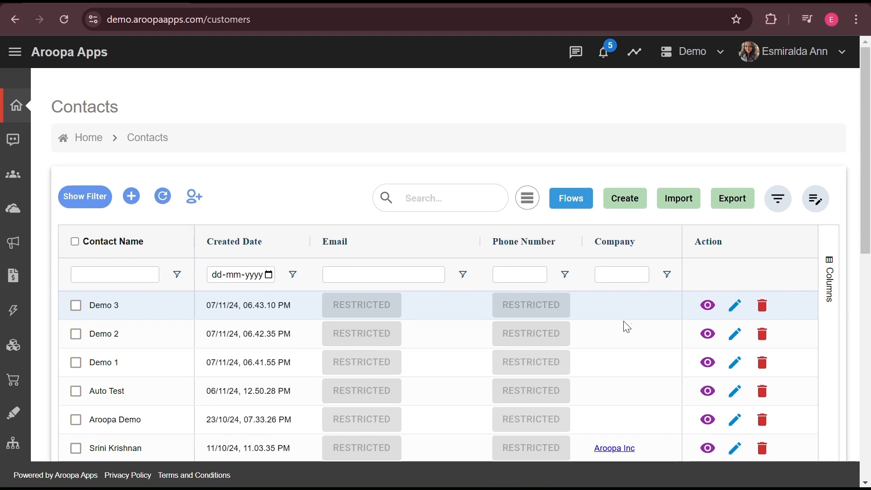
scroll(526, 395, "right", 5)
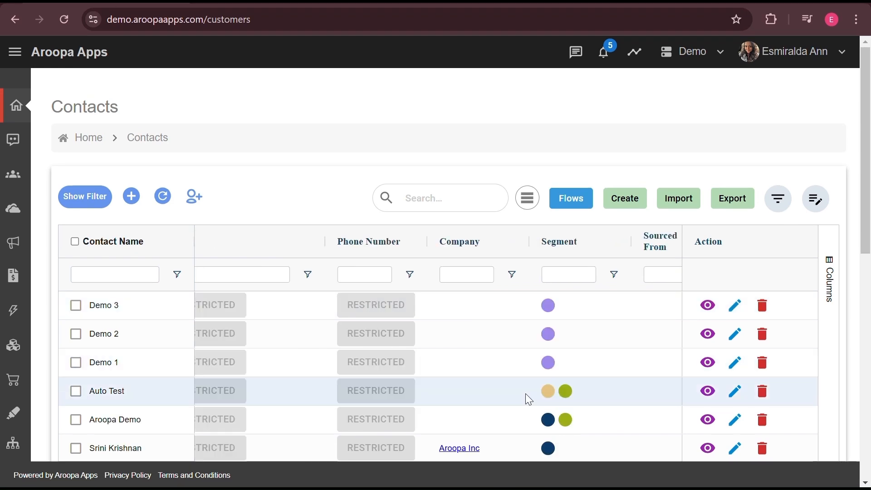
scroll(527, 396, "left", 5)
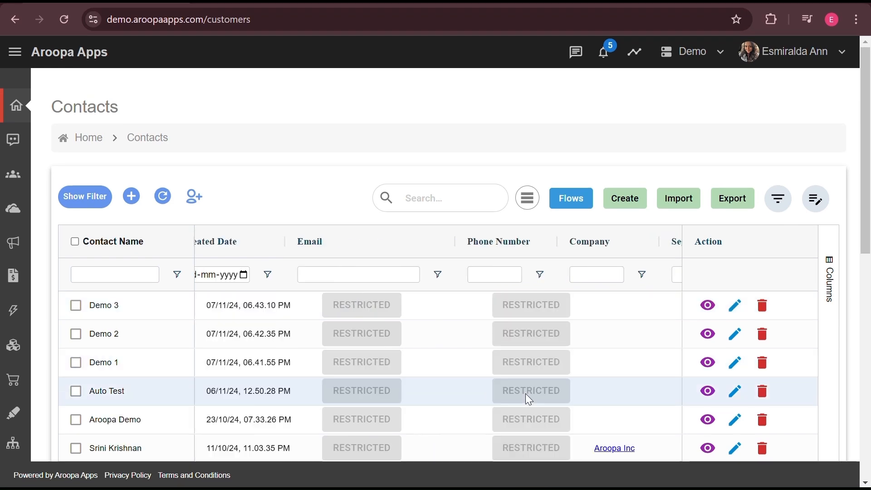
scroll(526, 395, "right", 5)
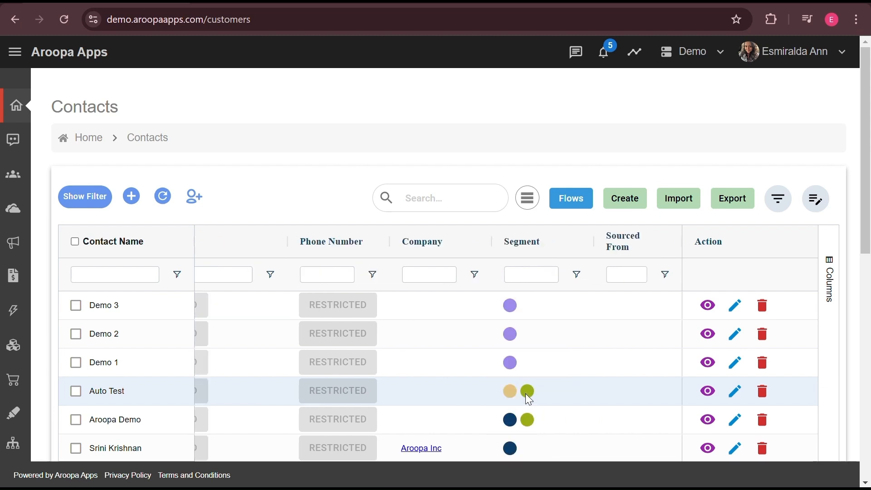
scroll(526, 395, "down", 3)
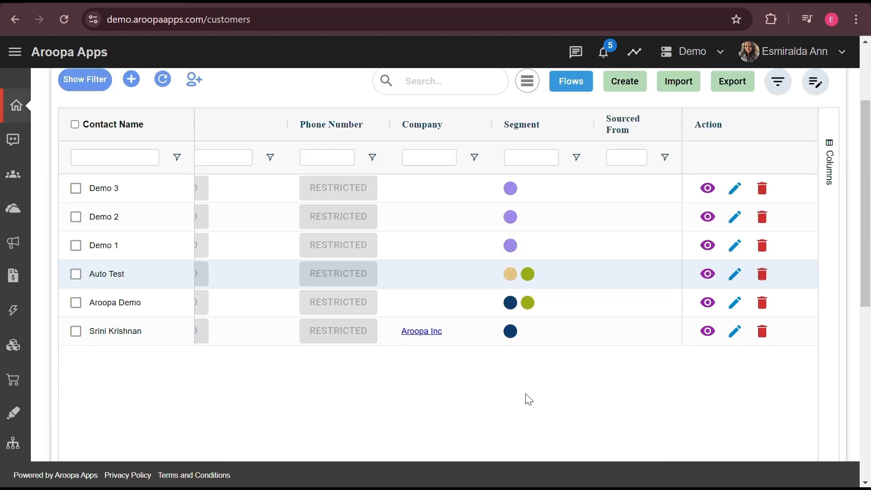
scroll(526, 395, "up", 2)
scroll(529, 399, "up", 1)
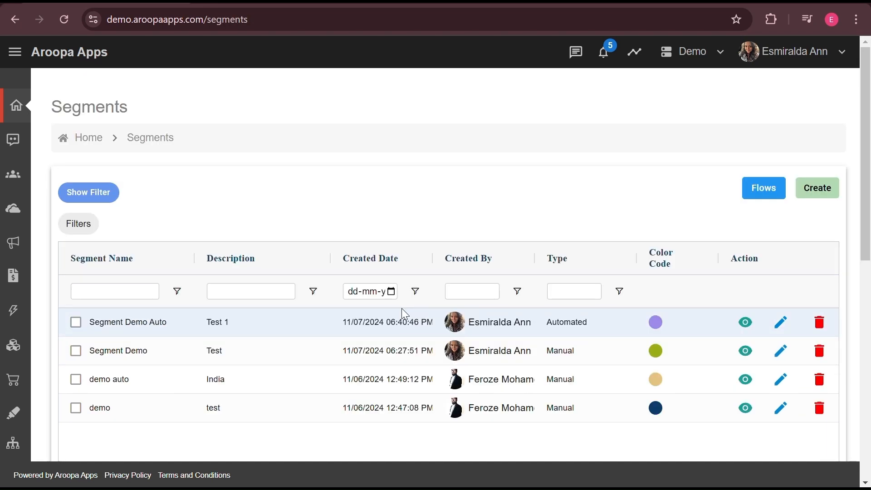
Step: View Segment Demo's member list and scroll down to Demo 3 and Demo 4 Test
left_click(746, 323)
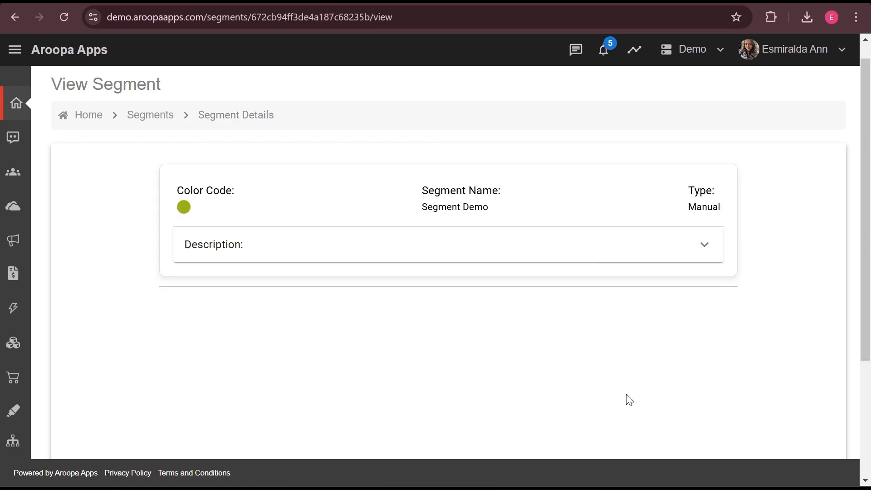
scroll(629, 400, "down", 1)
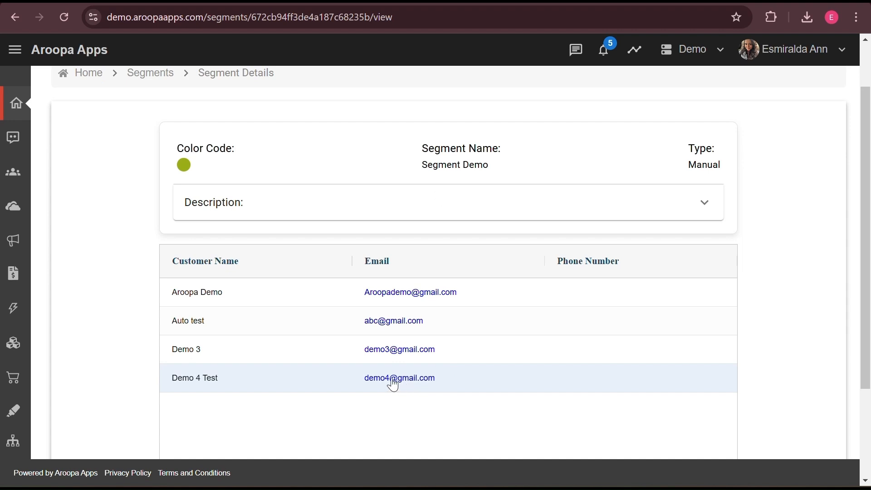